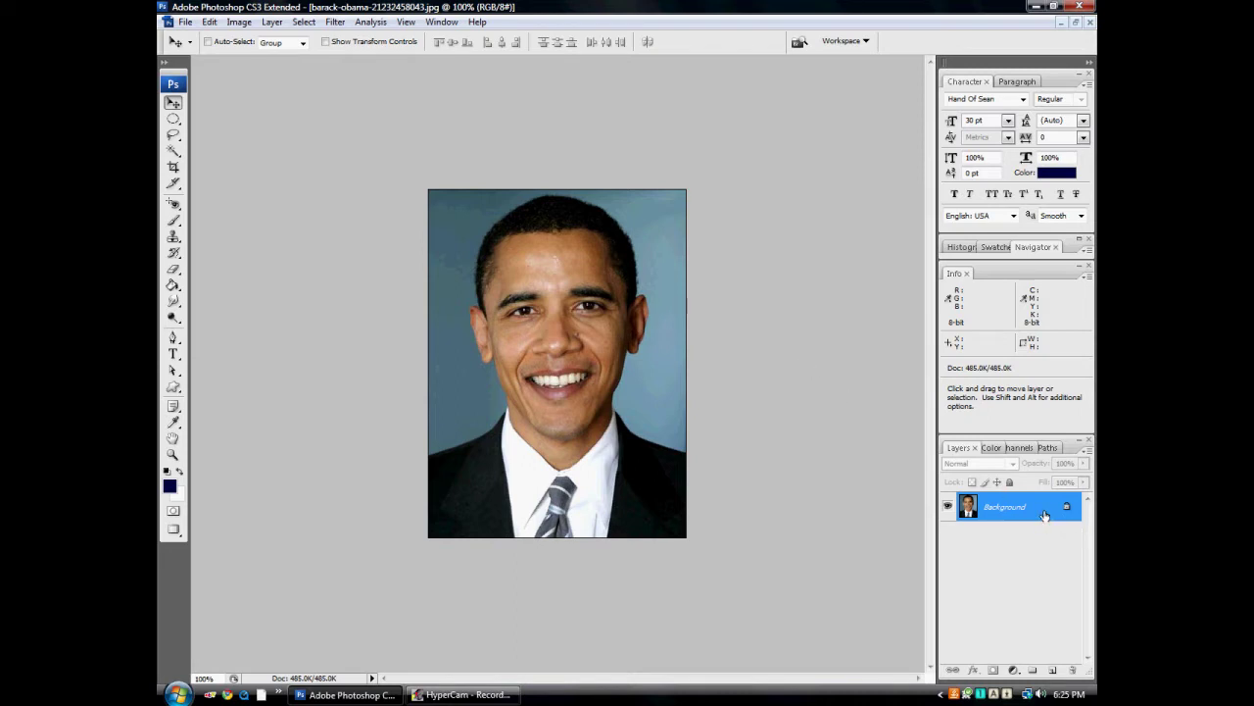
- Duplicate the Background photo into Layer 1, undoing the stray Background copy and keeping the name
left_click_drag(1045, 515, 1057, 668)
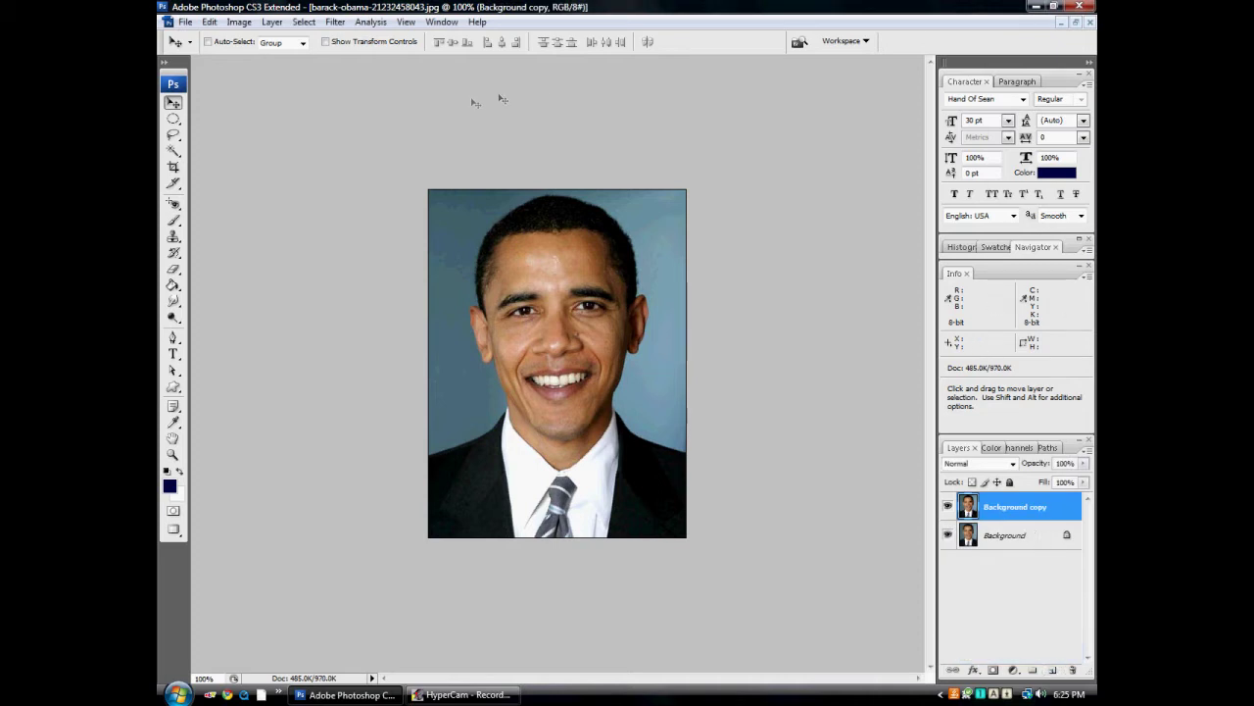
key("ctrl+z")
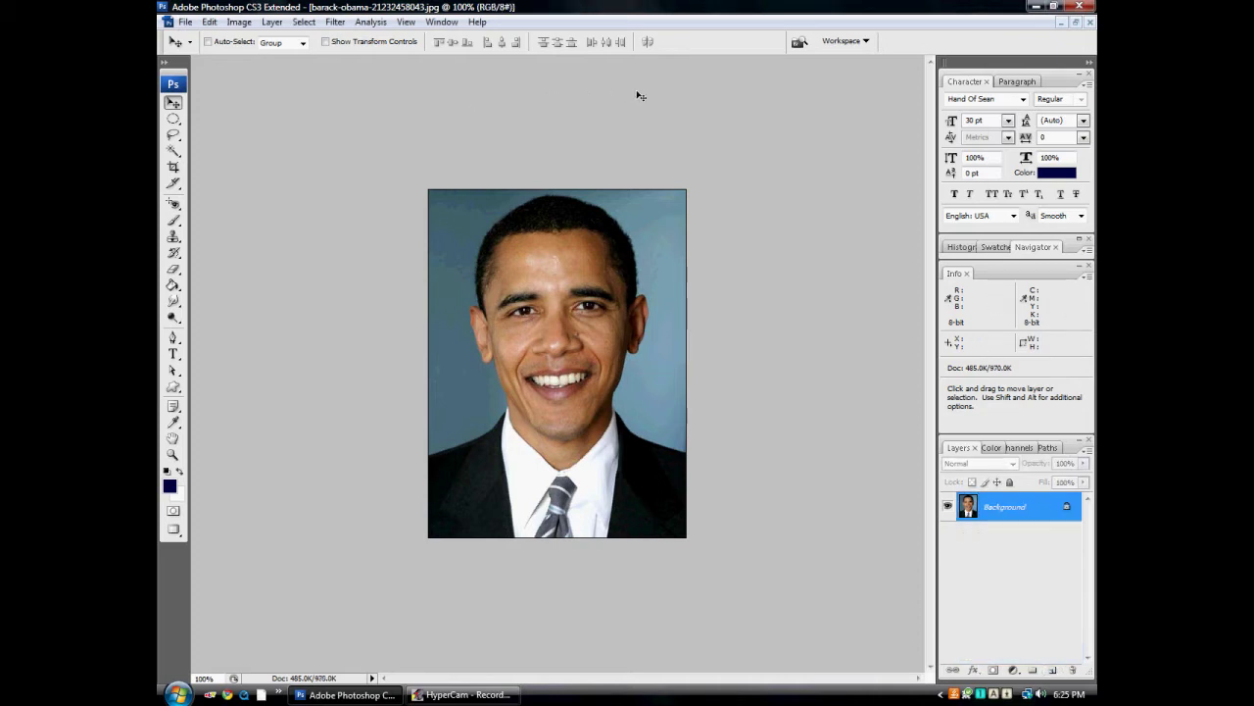
key("ctrl+j")
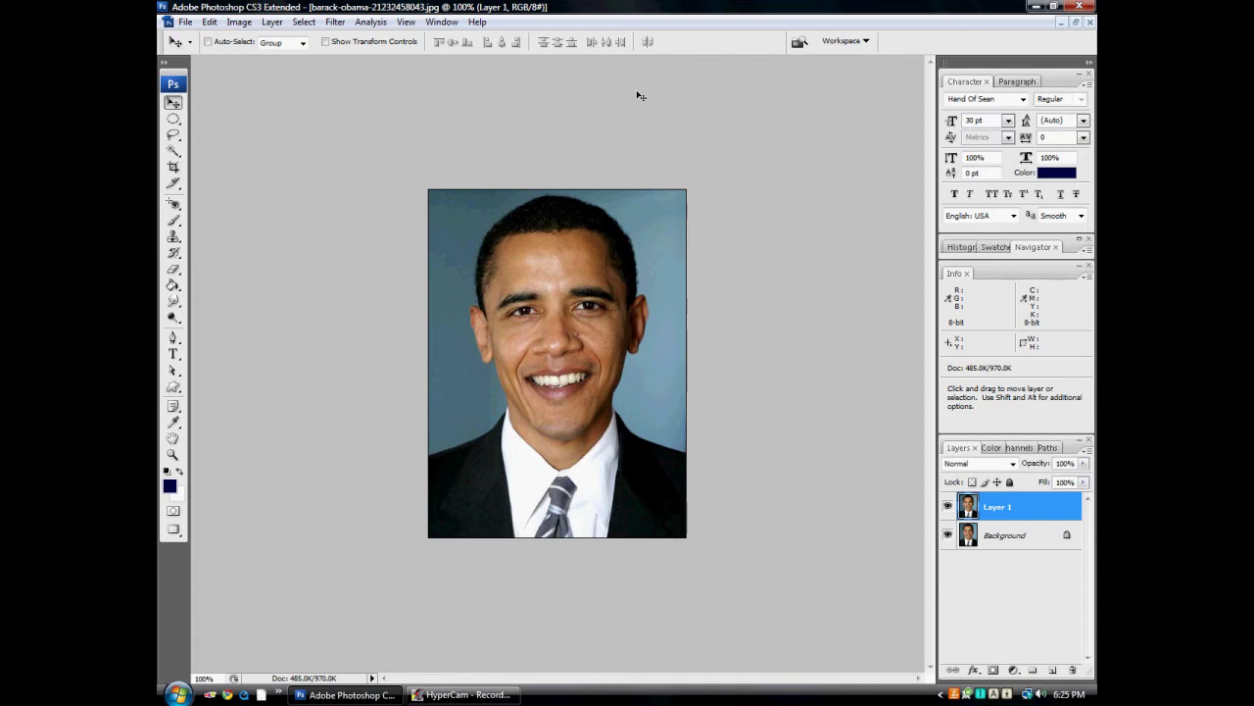
double_click(997, 508)
key("Return")
- Set Layer 1's blend mode to Color Dodge and invert its colours
left_click(1013, 465)
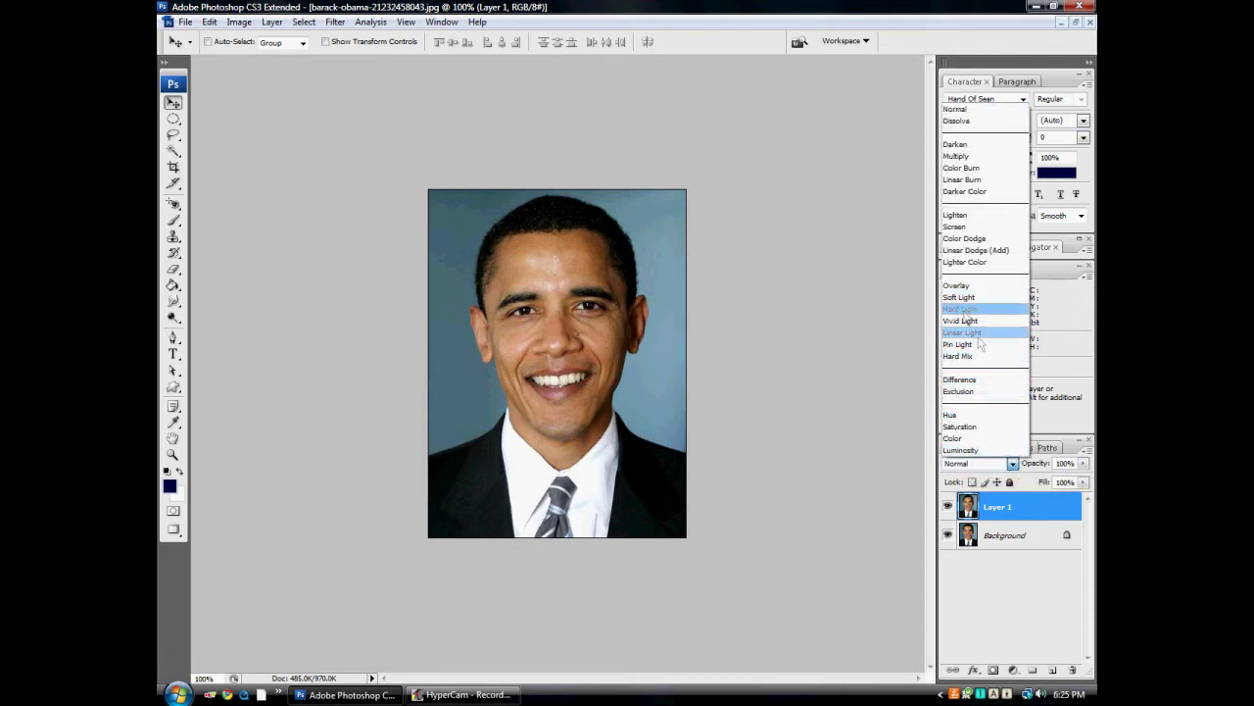
left_click(964, 238)
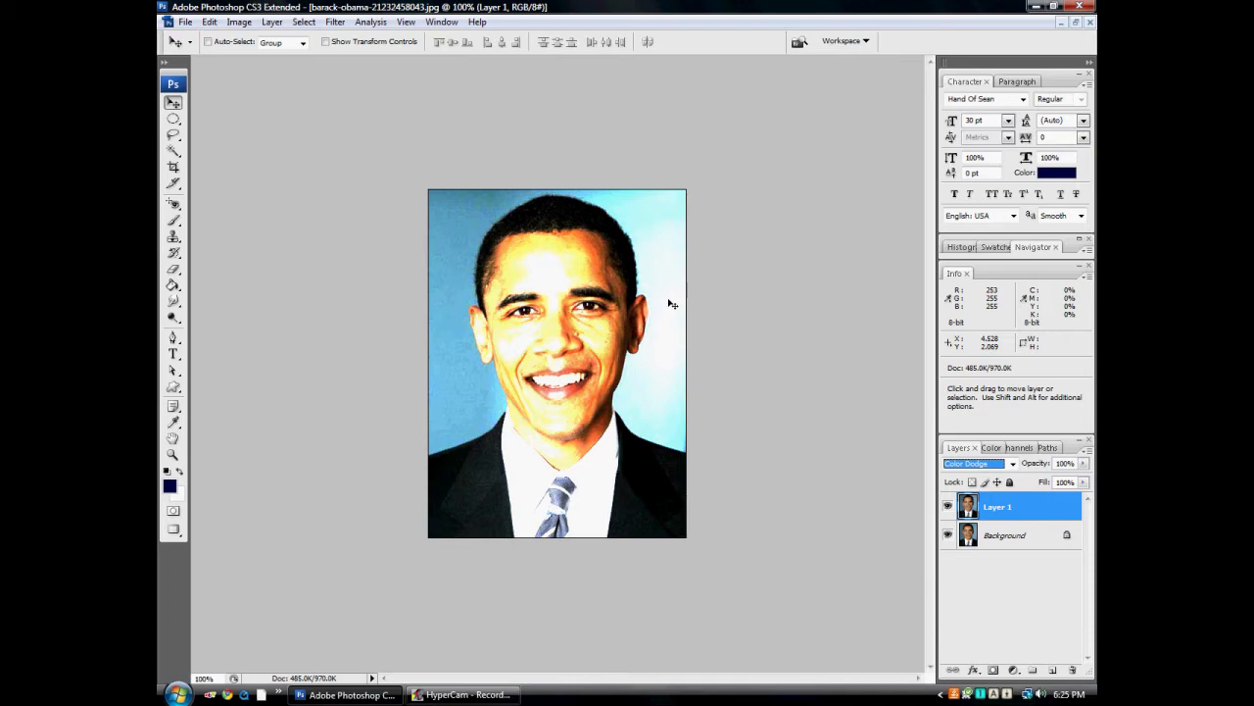
key("ctrl+i")
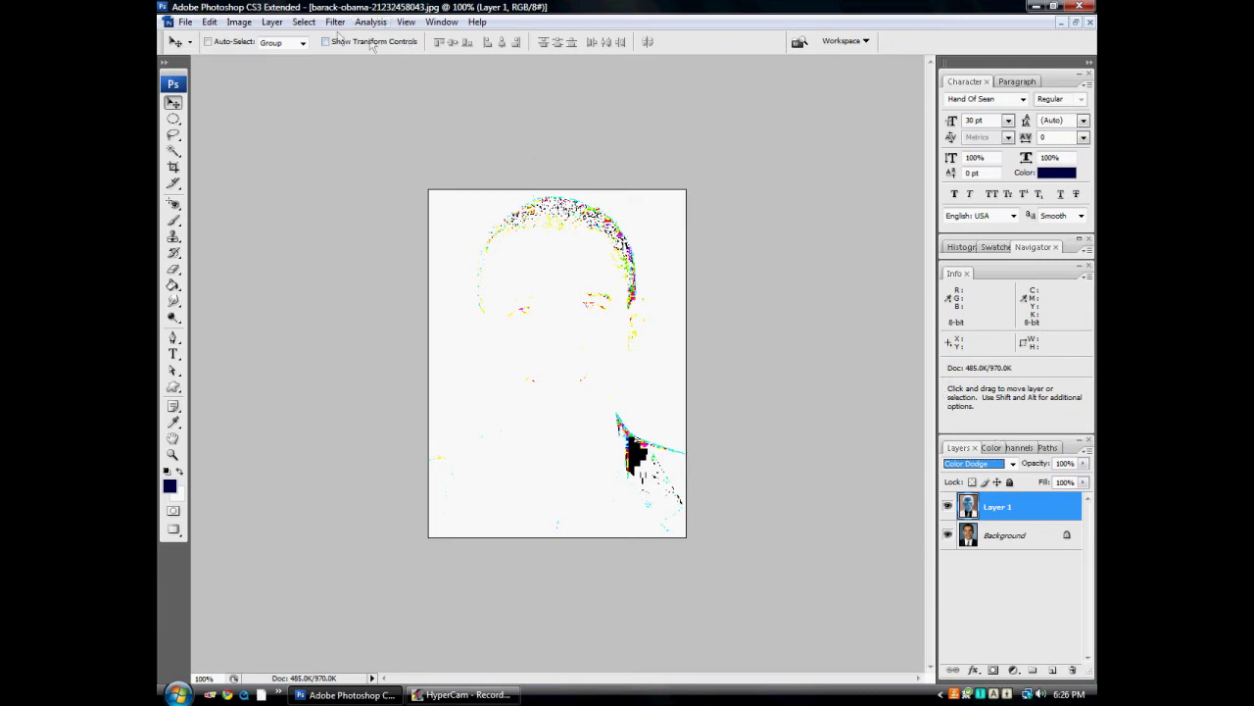
- Apply a 7.0-pixel Gaussian Blur to Layer 1
left_click(335, 21)
mouse_move(382, 169)
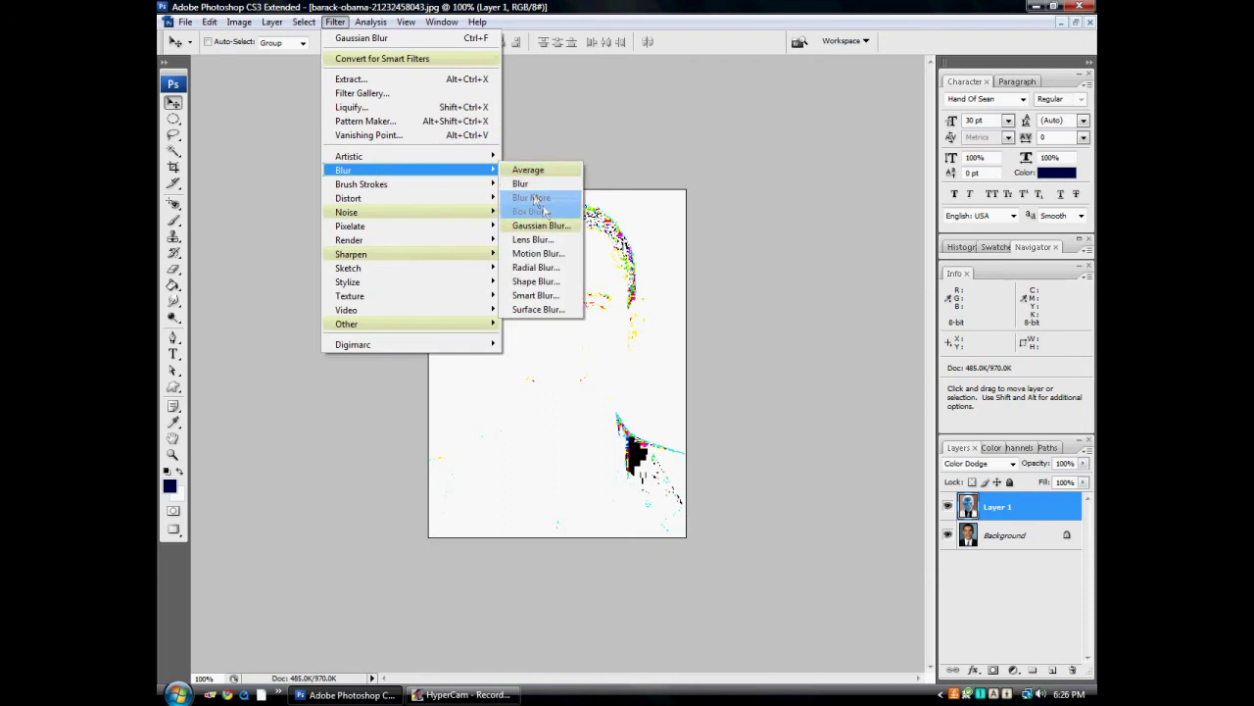
left_click(537, 224)
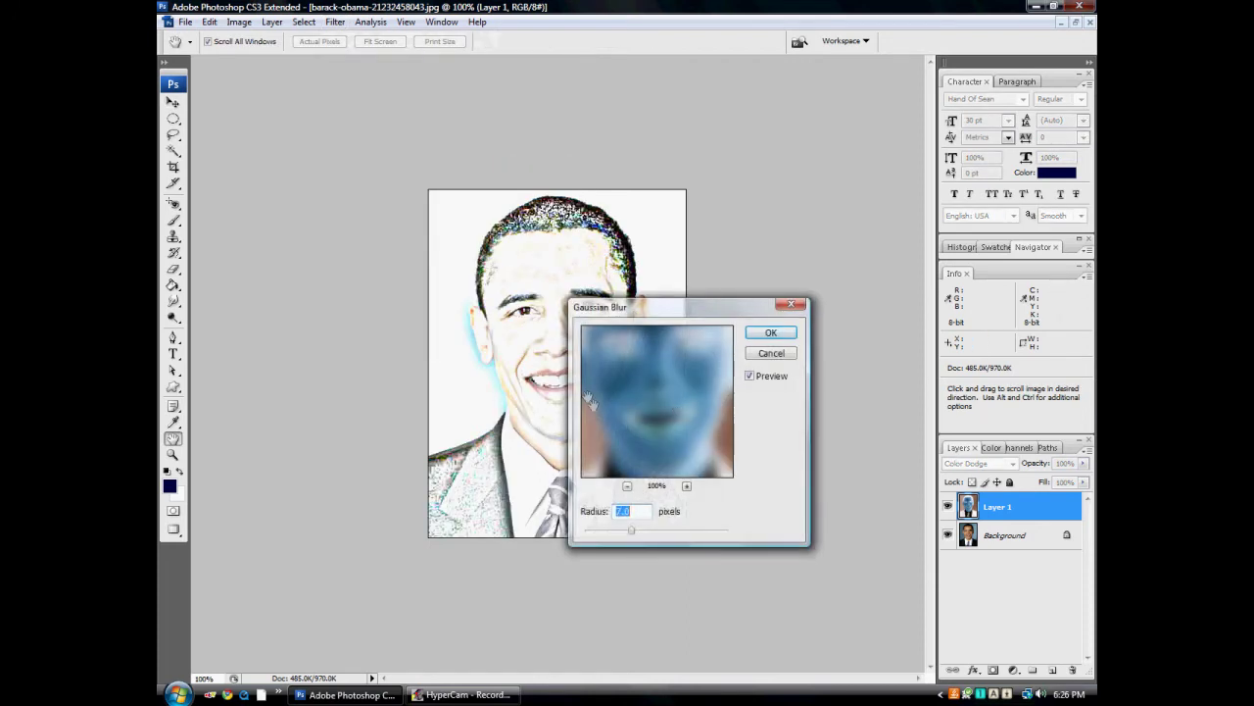
mouse_move(620, 314)
left_mouse_down()
mouse_move(801, 275)
mouse_move(744, 278)
left_mouse_up()
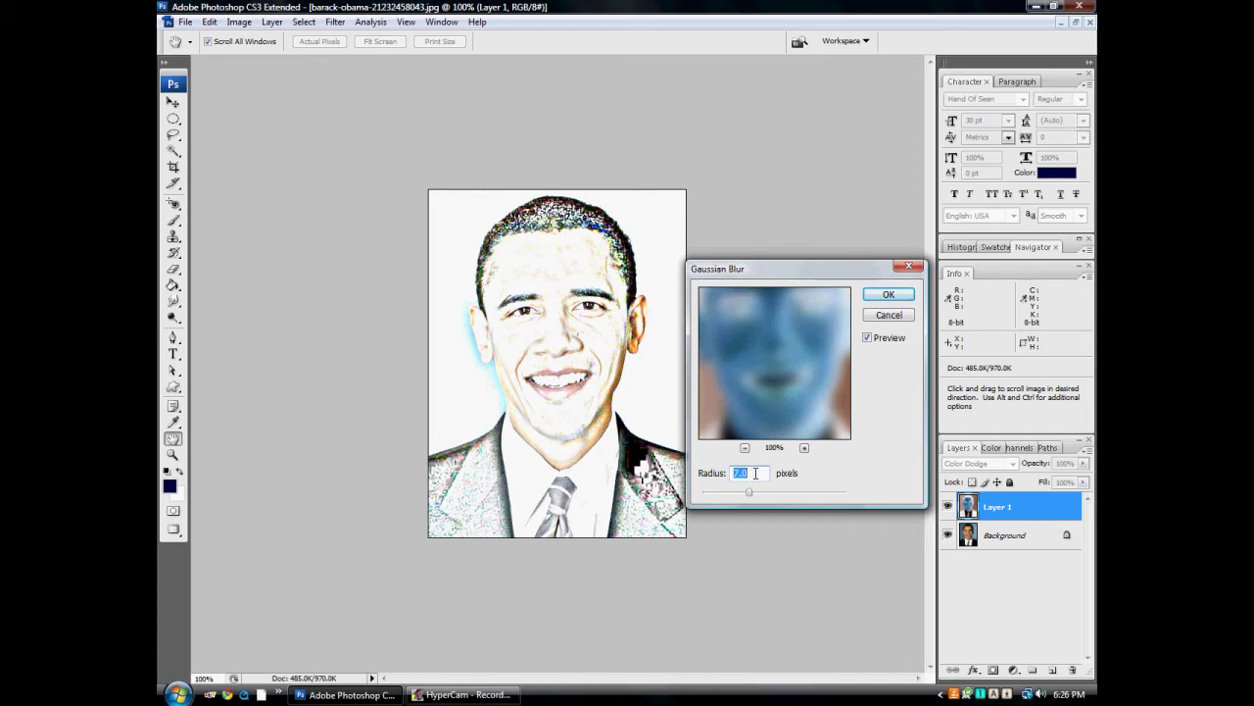
left_click(877, 296)
- Add a new Threshold adjustment layer named Threshold 1 above Layer 1
left_click(335, 22)
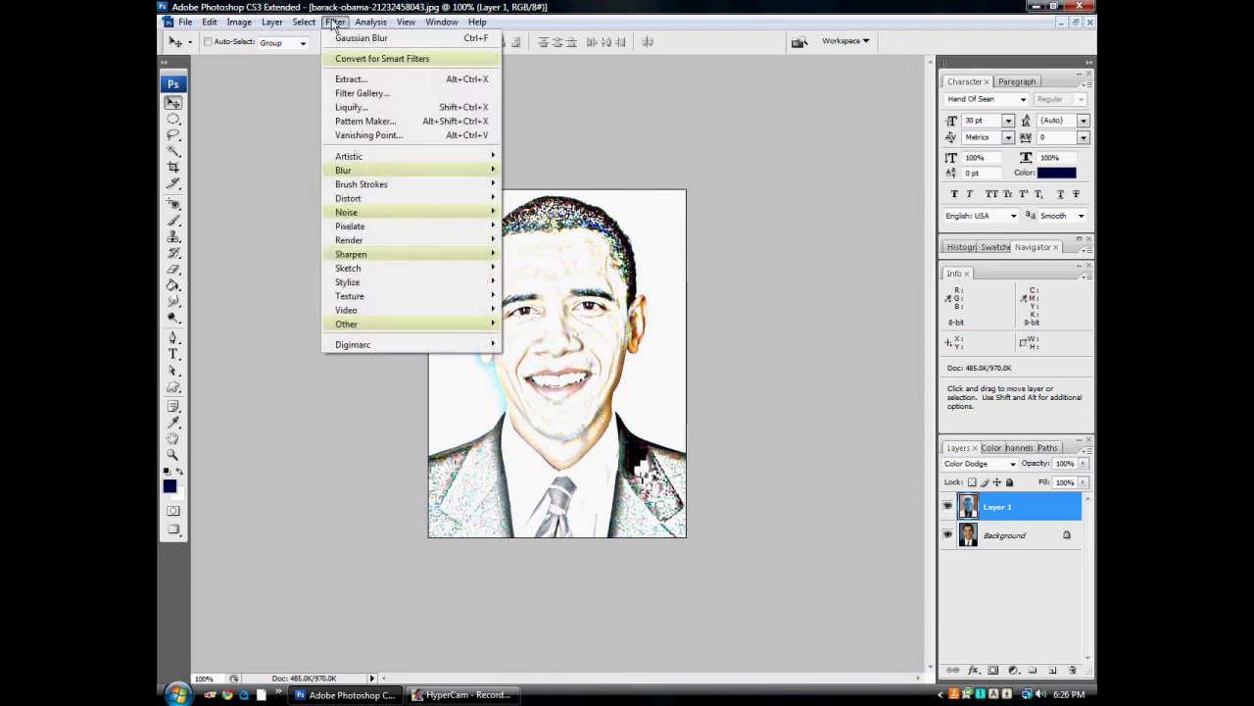
mouse_move(271, 22)
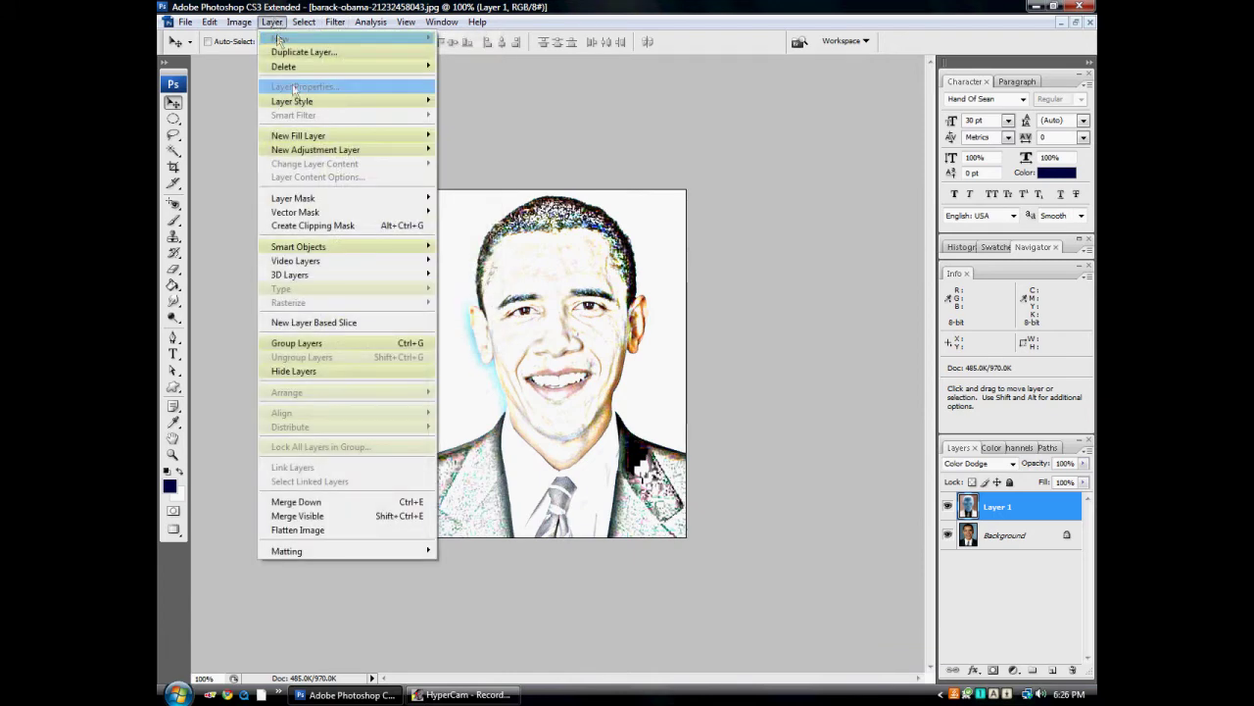
mouse_move(307, 155)
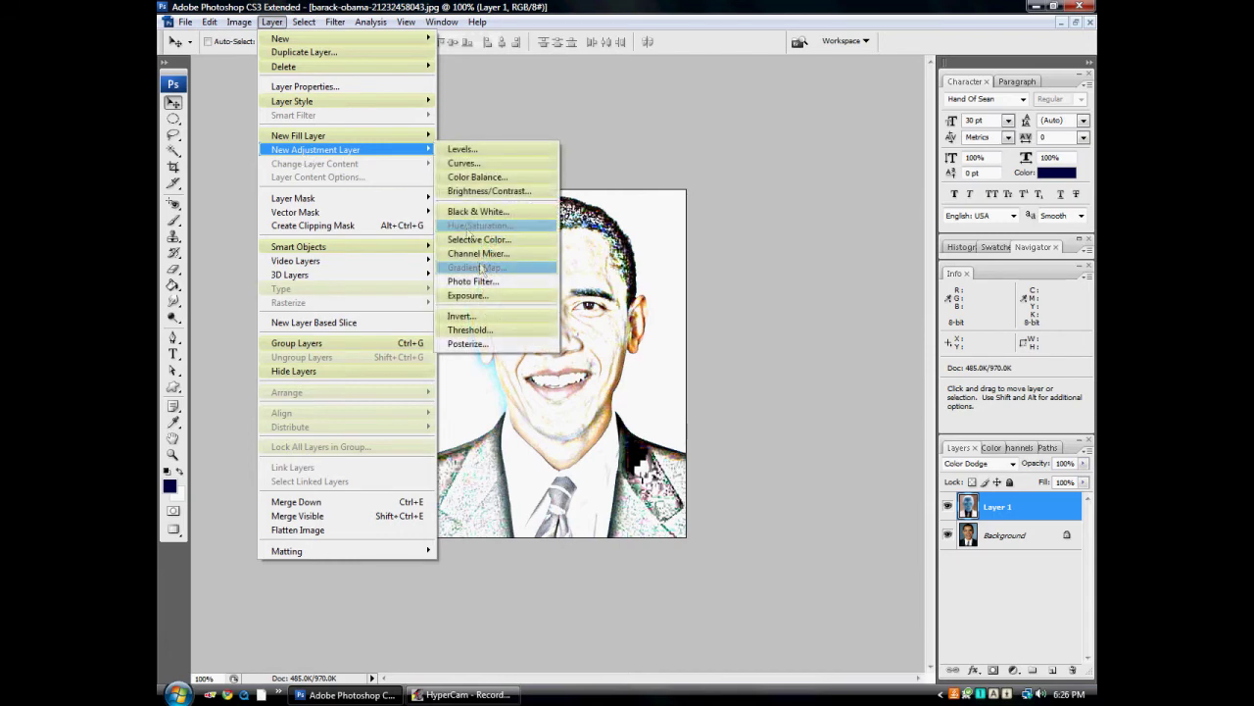
left_click(470, 329)
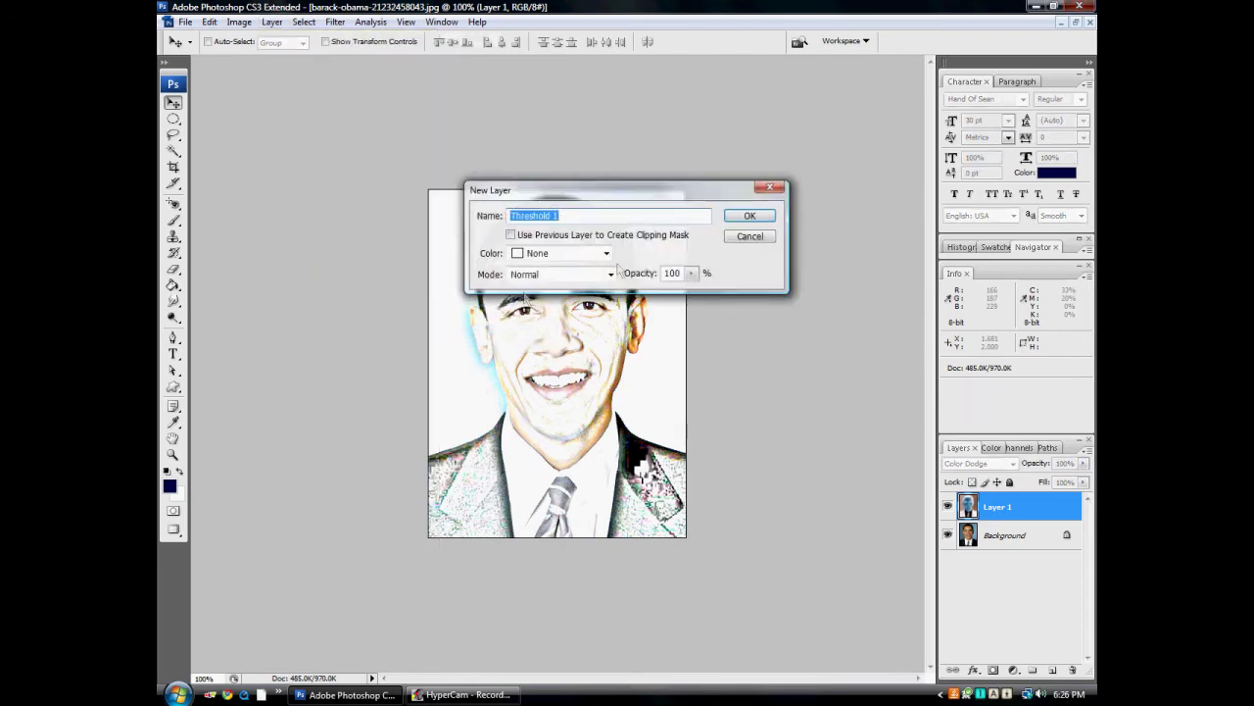
left_click(733, 218)
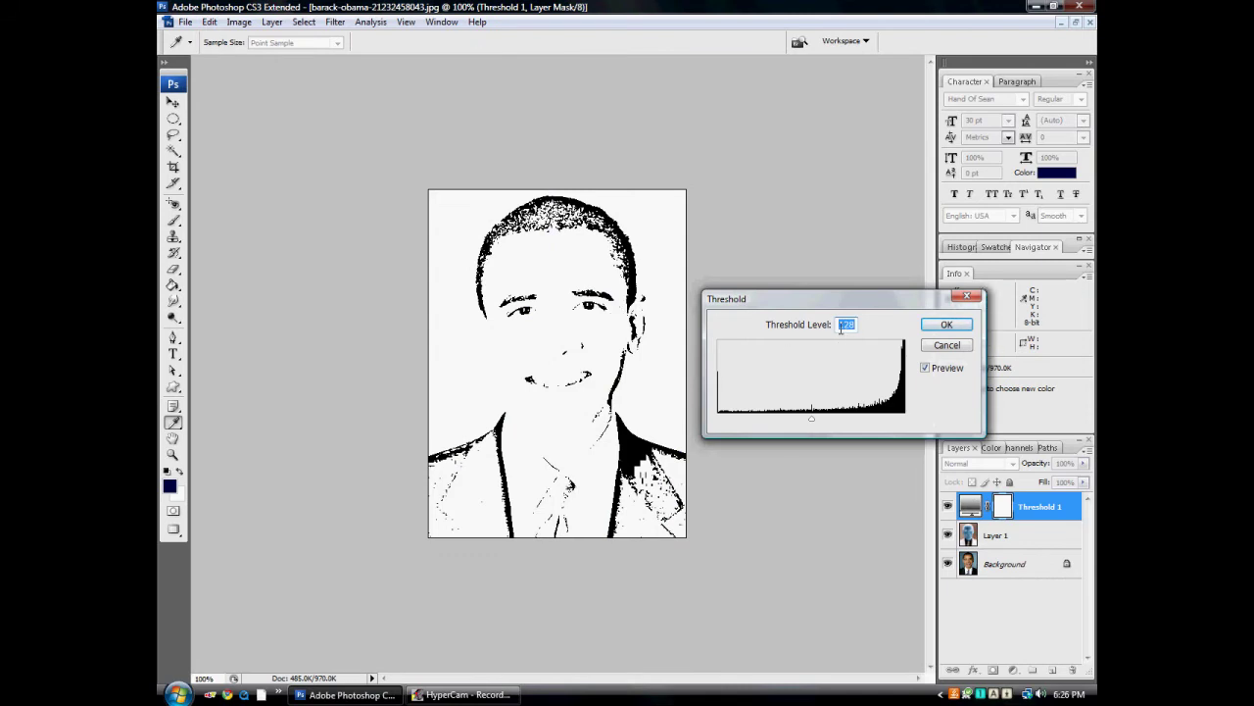
- Try several Threshold Level values around 200–230, dismissing the out-of-range warning
type("230")
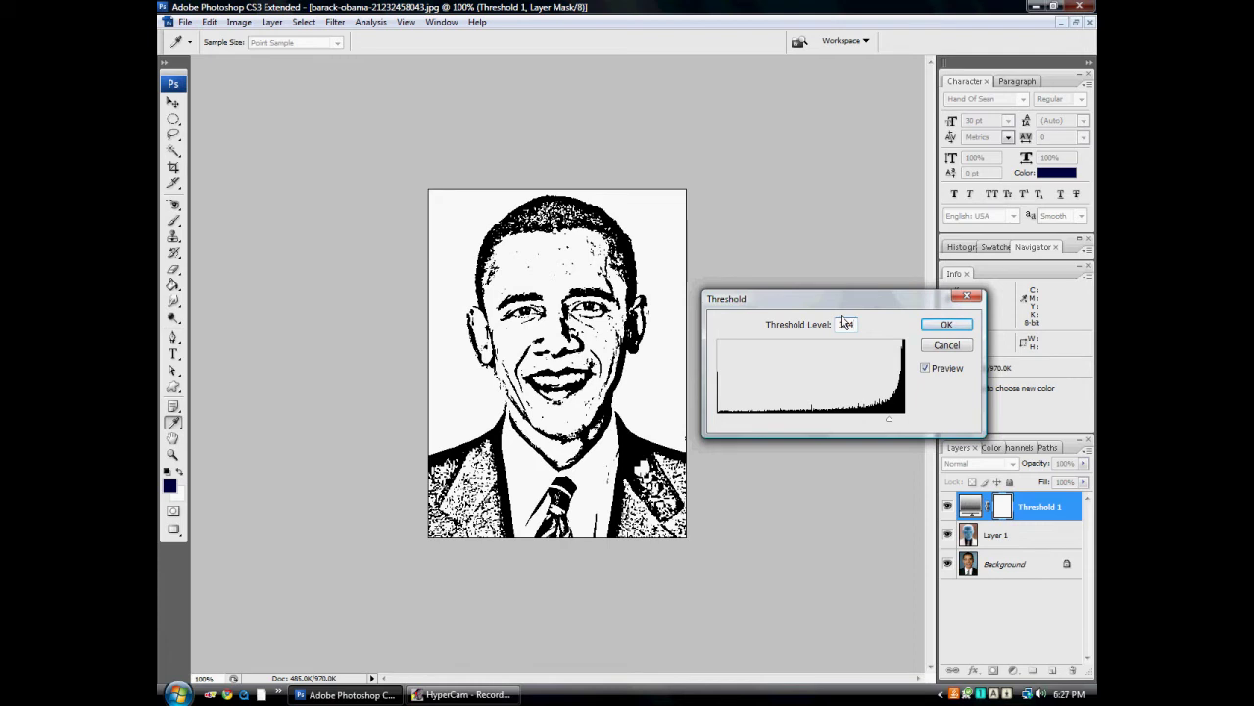
type("20")
key("ctrl+z")
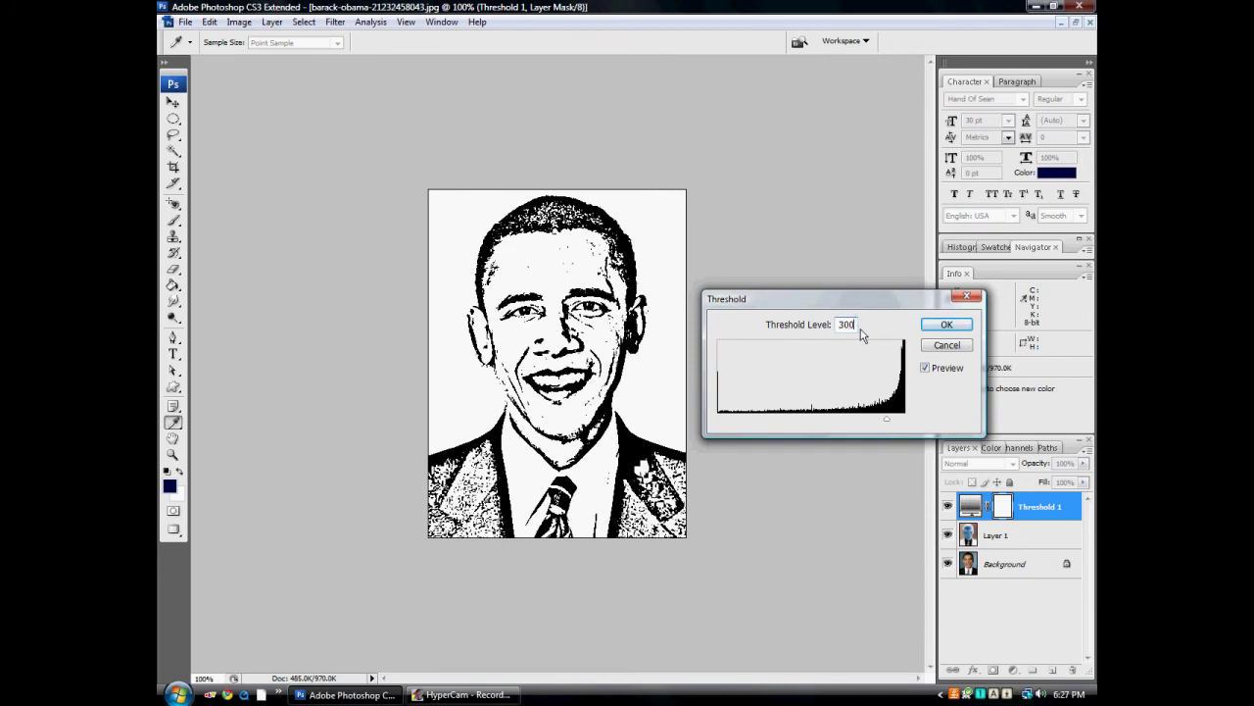
type("200")
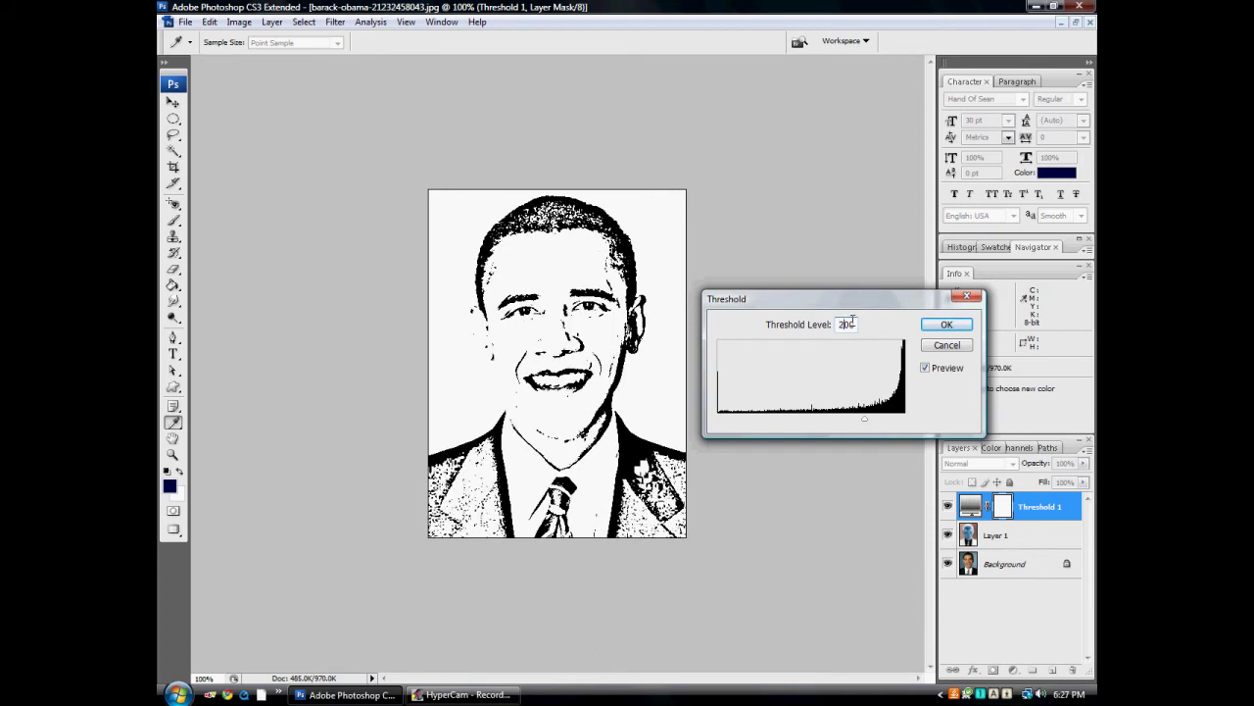
key("BackSpace")
key("BackSpace")
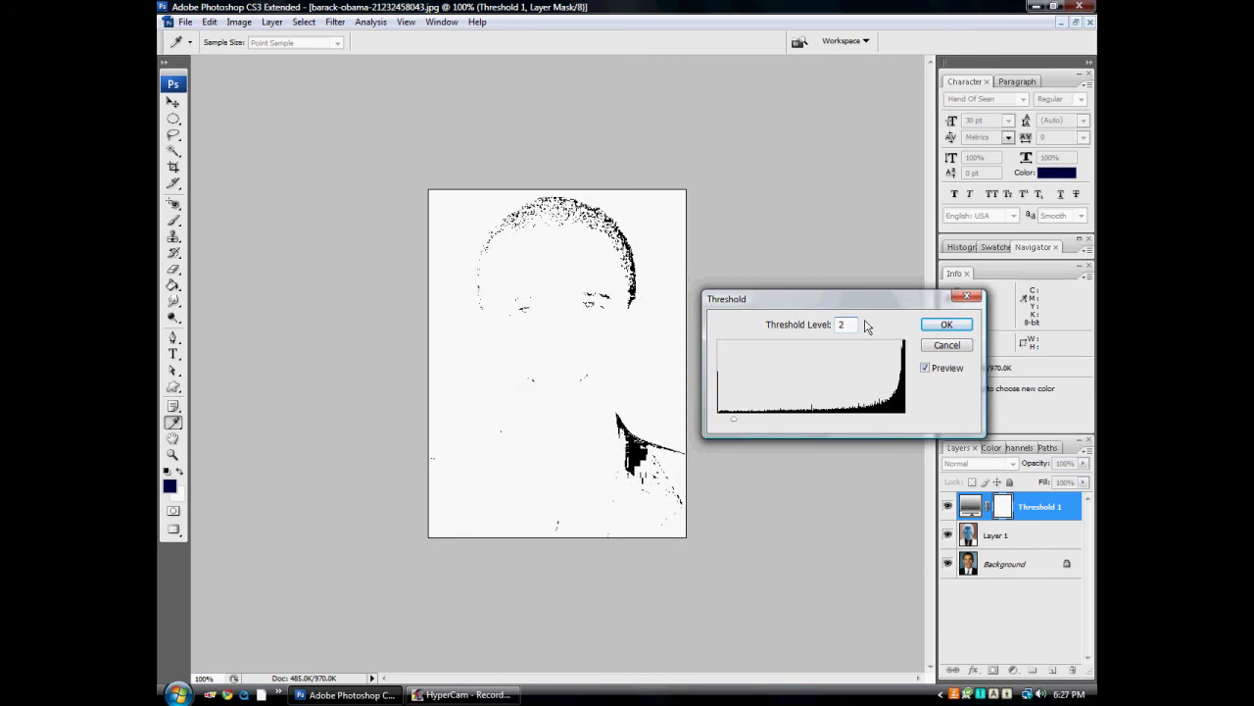
type("20")
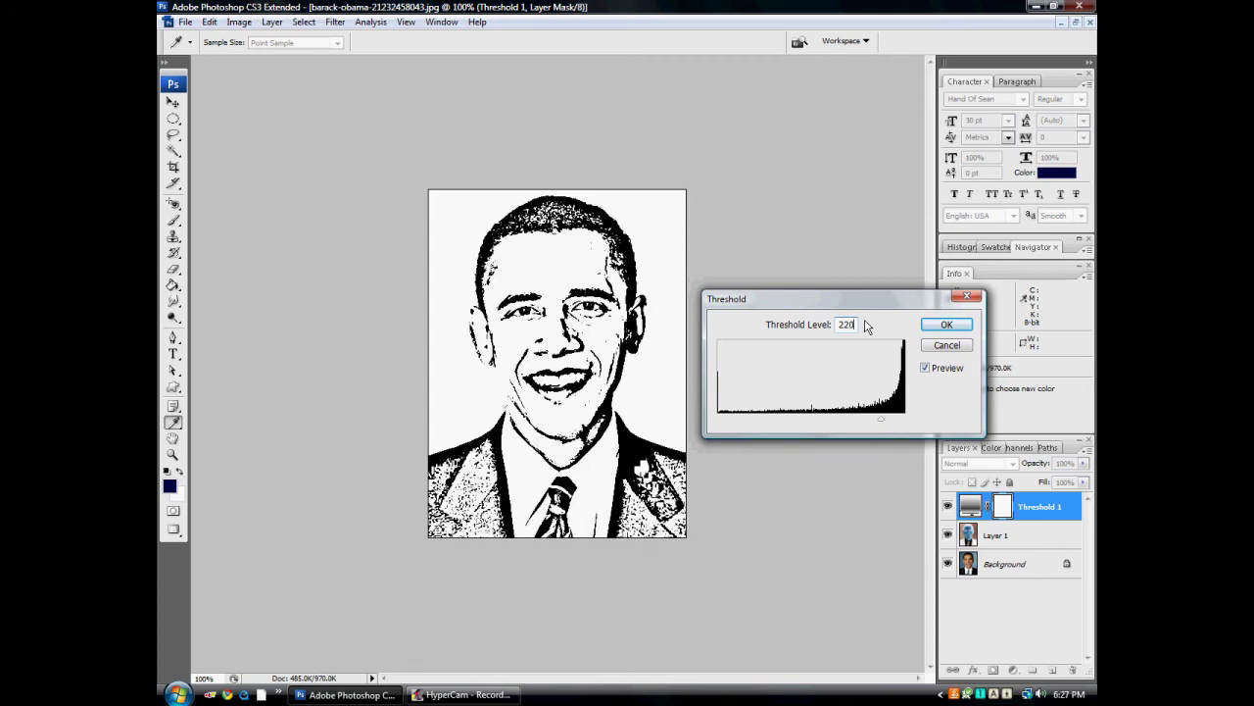
key("BackSpace")
key("BackSpace")
type("18")
left_click(946, 325)
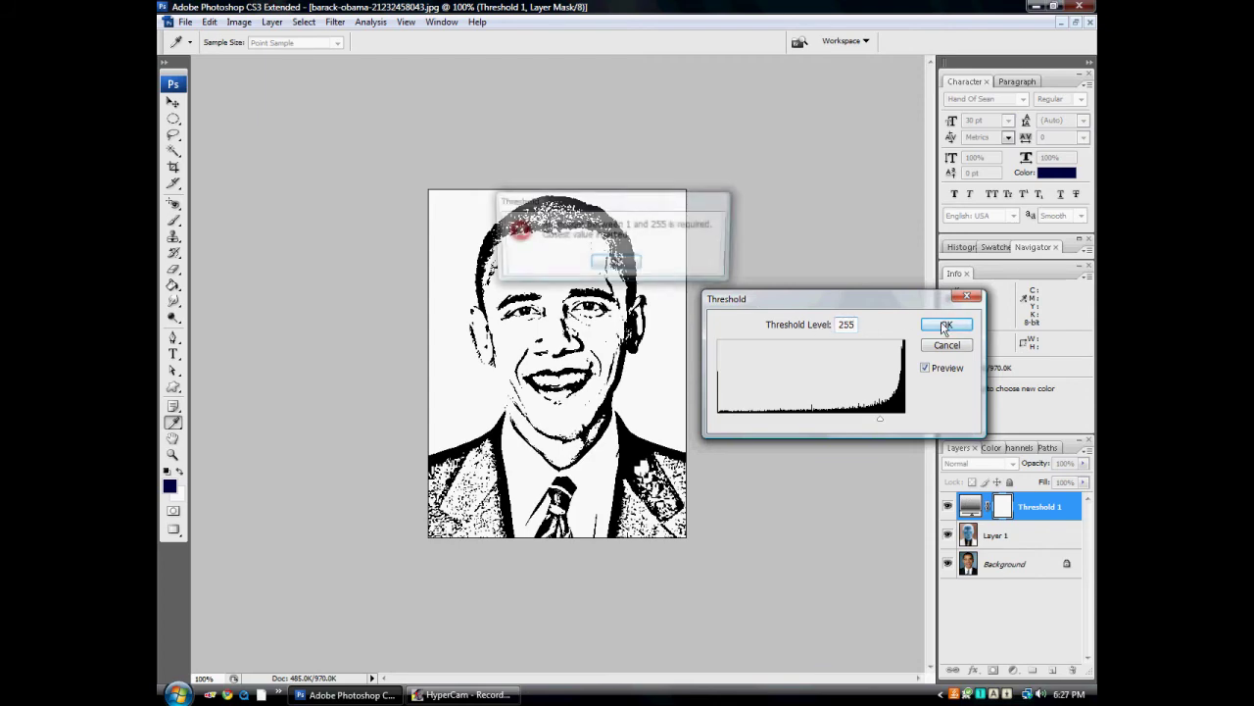
left_click(622, 266)
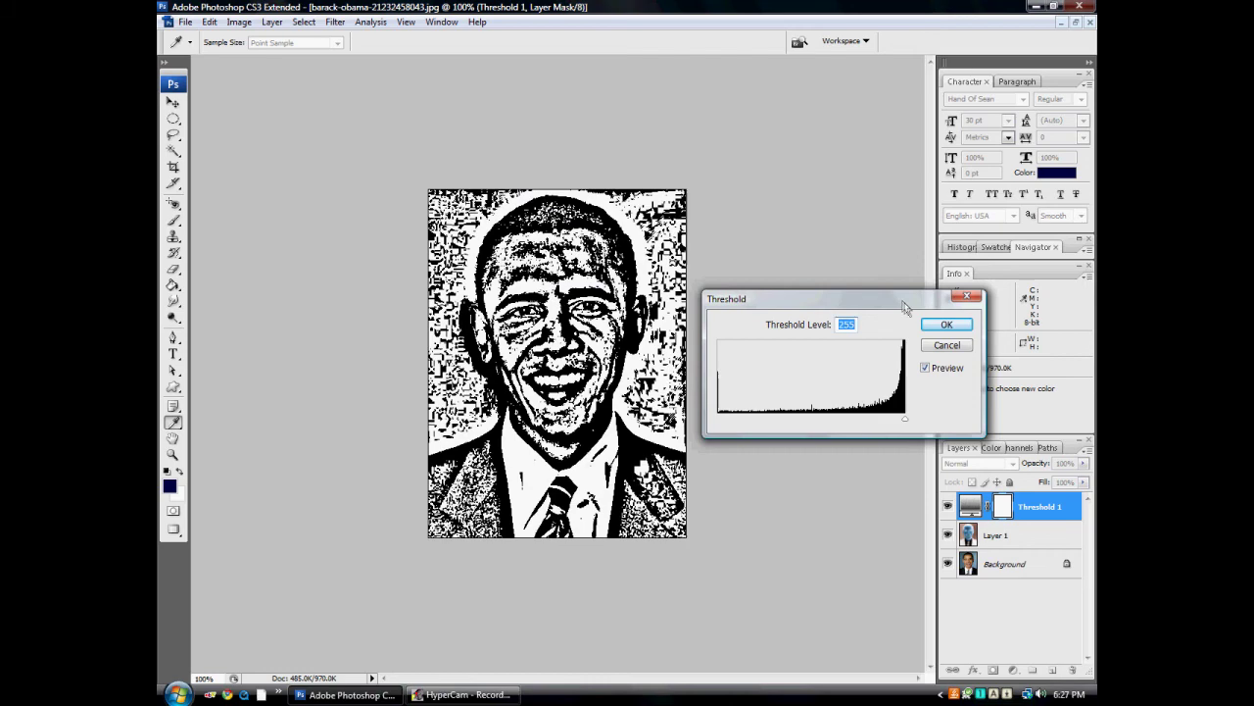
- Fix the Threshold Level to a value just above 200, confirm it, and return to the Move tool
left_click(210, 21)
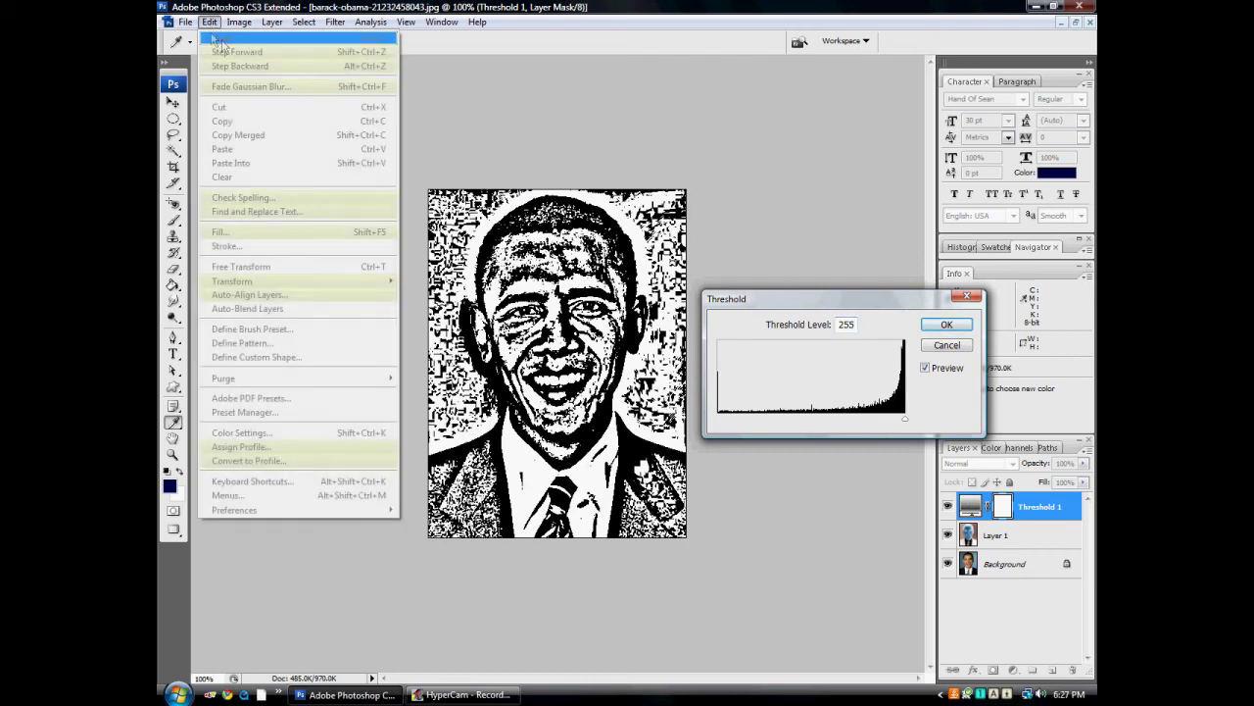
left_click(866, 329)
key("BackSpace")
key("BackSpace")
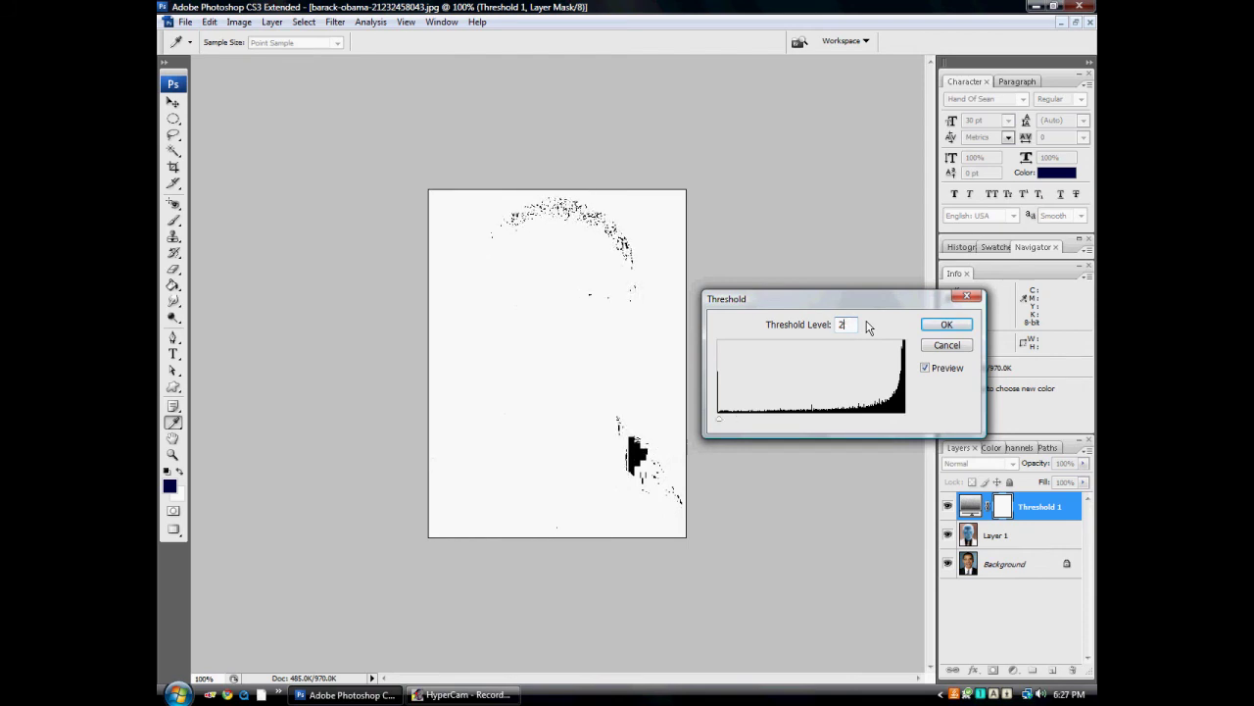
type("14")
key("Return")
key("v")
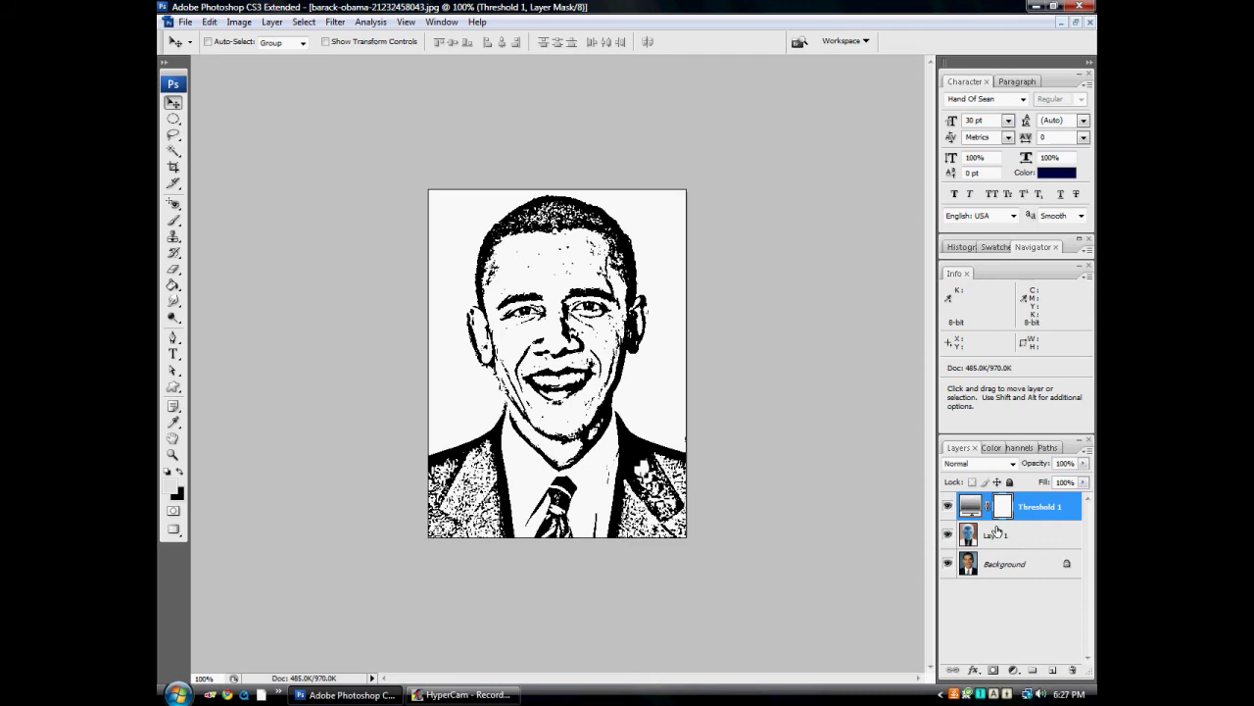
- Set the foreground colour to pure black
left_click(174, 422)
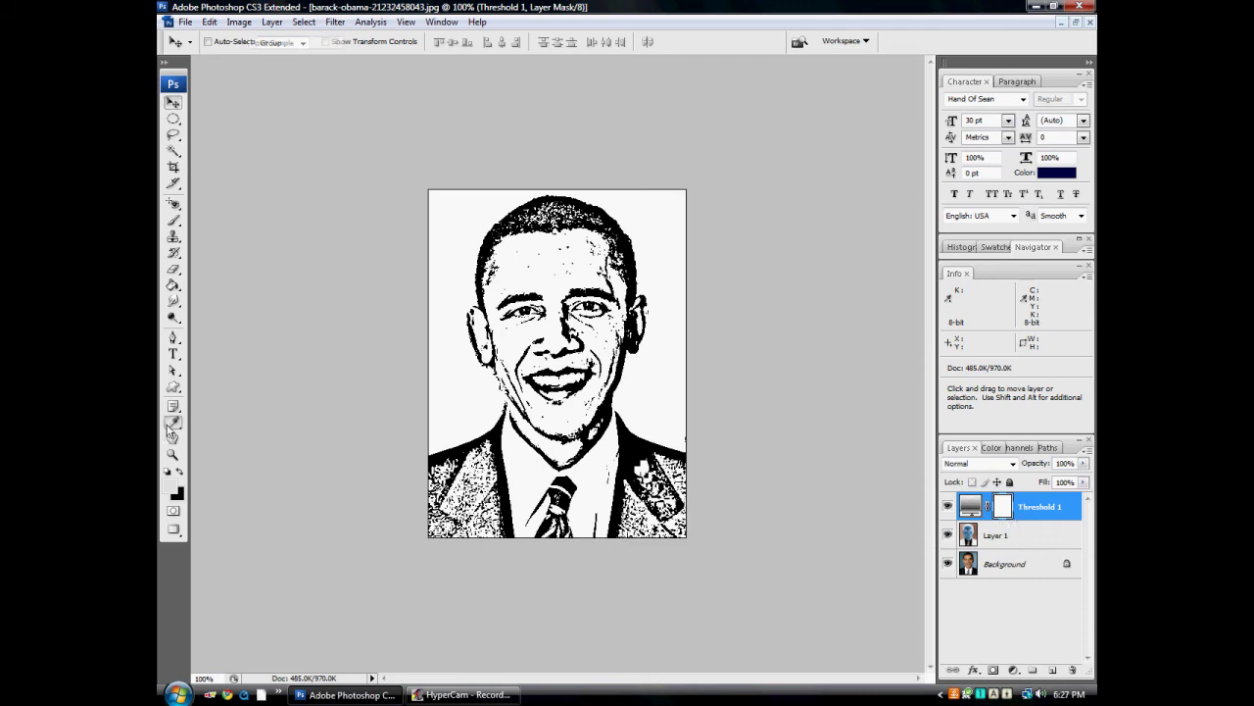
left_click(175, 488)
left_click(466, 562)
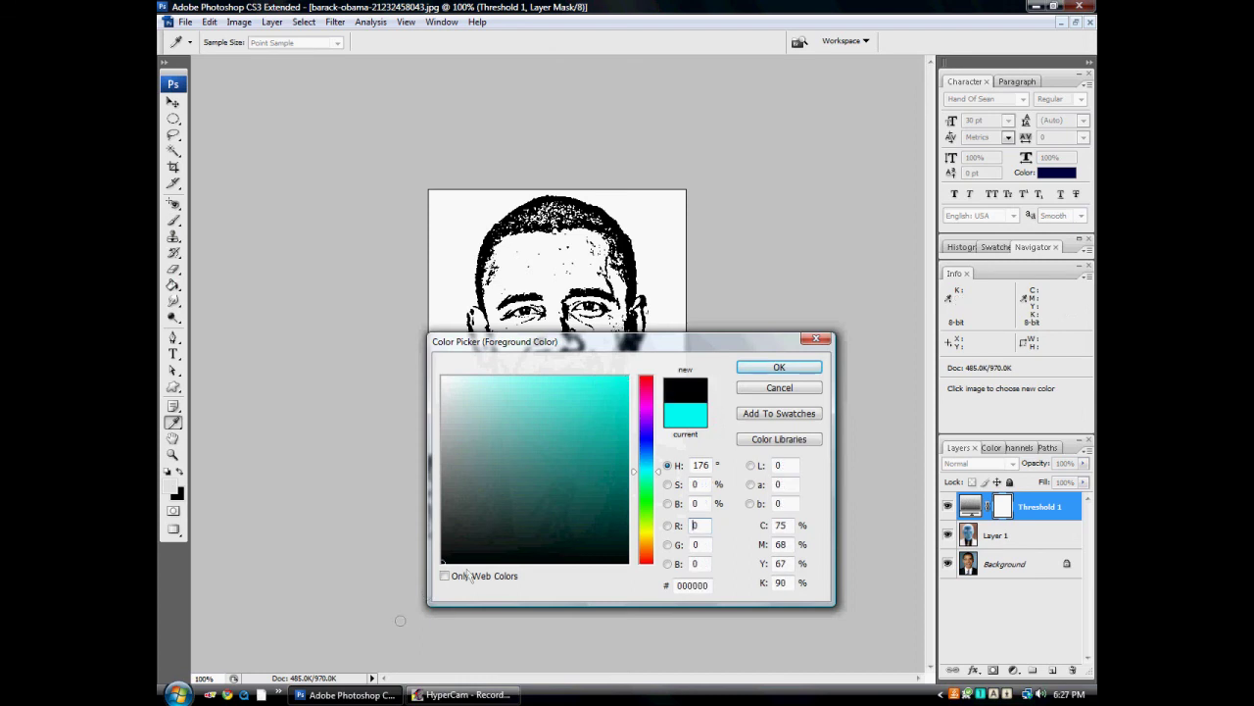
left_click(760, 371)
- Brush black paint on Layer 1 over the left and lower parts of the suit jacket
key("b")
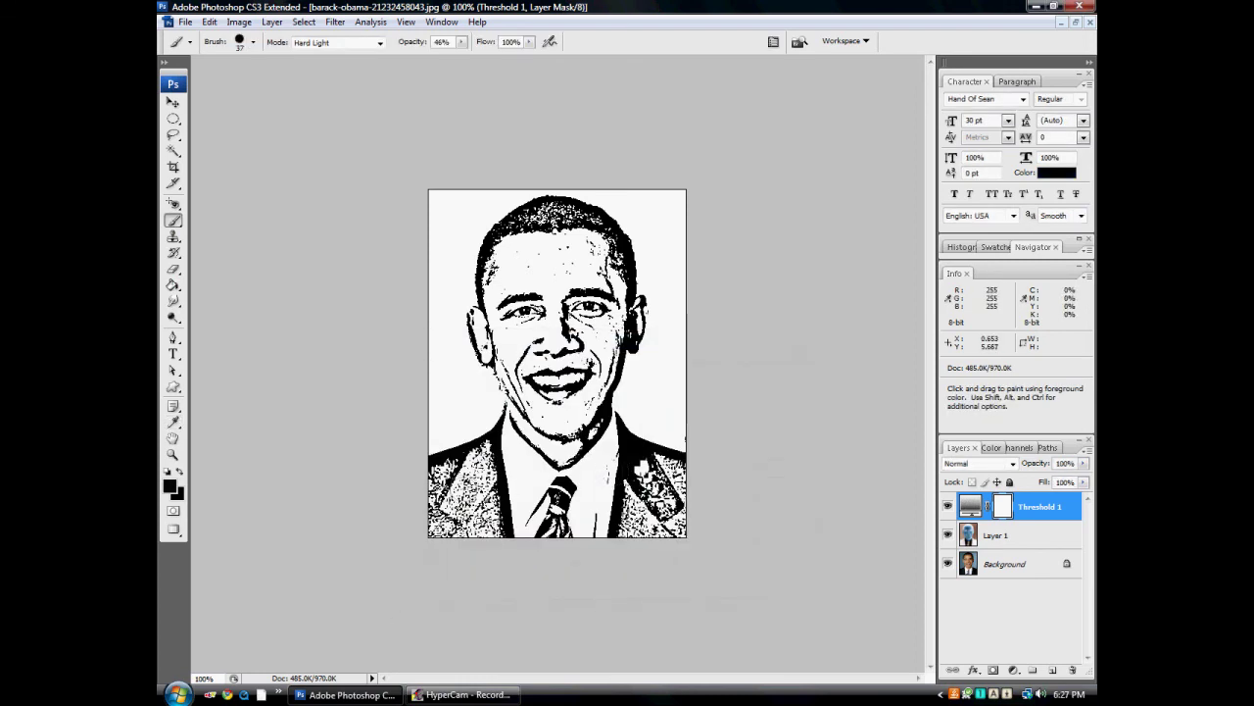
mouse_move(467, 496)
left_mouse_down()
mouse_move(470, 479)
mouse_move(453, 510)
mouse_move(477, 476)
left_mouse_up()
left_click(1019, 535)
mouse_move(669, 485)
left_mouse_down()
mouse_move(651, 510)
mouse_move(643, 490)
mouse_move(632, 534)
mouse_move(642, 460)
mouse_move(643, 527)
mouse_move(668, 547)
mouse_move(676, 509)
mouse_move(670, 470)
mouse_move(661, 477)
mouse_move(675, 474)
left_mouse_up()
mouse_move(476, 490)
left_mouse_down()
mouse_move(479, 545)
mouse_move(471, 494)
mouse_move(446, 518)
mouse_move(441, 496)
mouse_move(435, 563)
mouse_move(469, 523)
mouse_move(457, 543)
mouse_move(474, 542)
mouse_move(487, 493)
left_mouse_up()
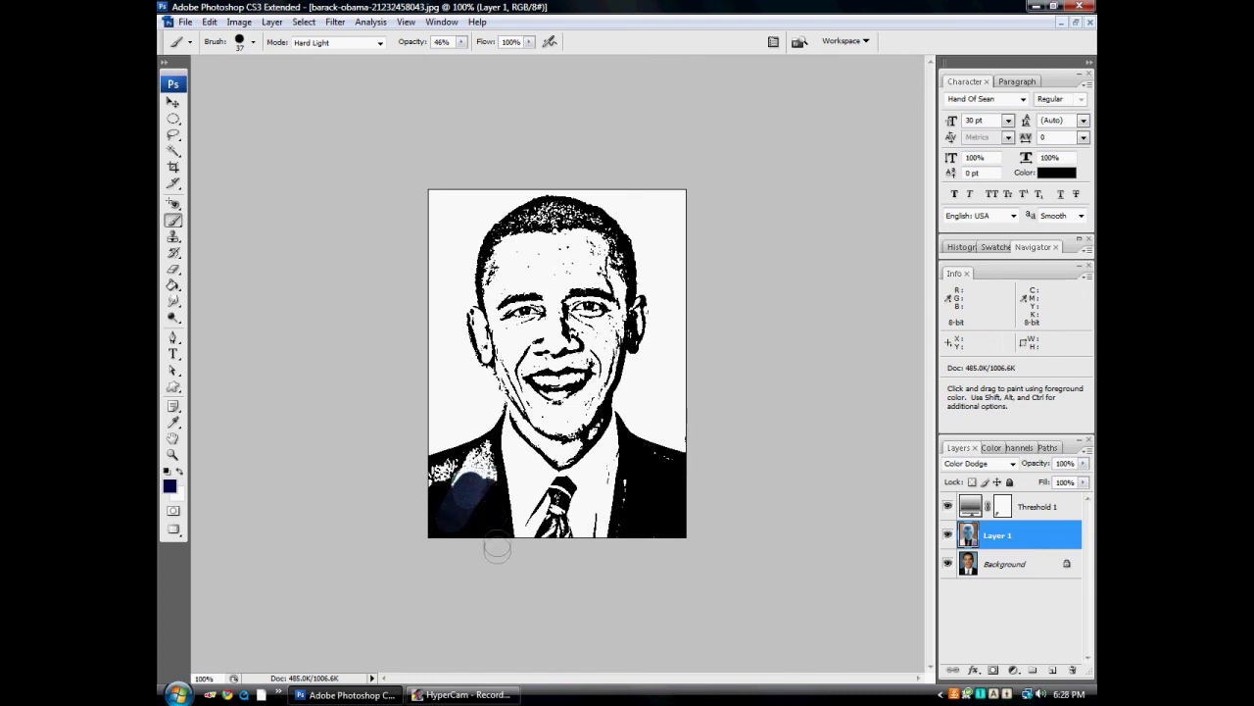
mouse_move(497, 548)
left_mouse_down()
mouse_move(487, 466)
mouse_move(455, 461)
mouse_move(423, 480)
mouse_move(480, 466)
left_mouse_up()
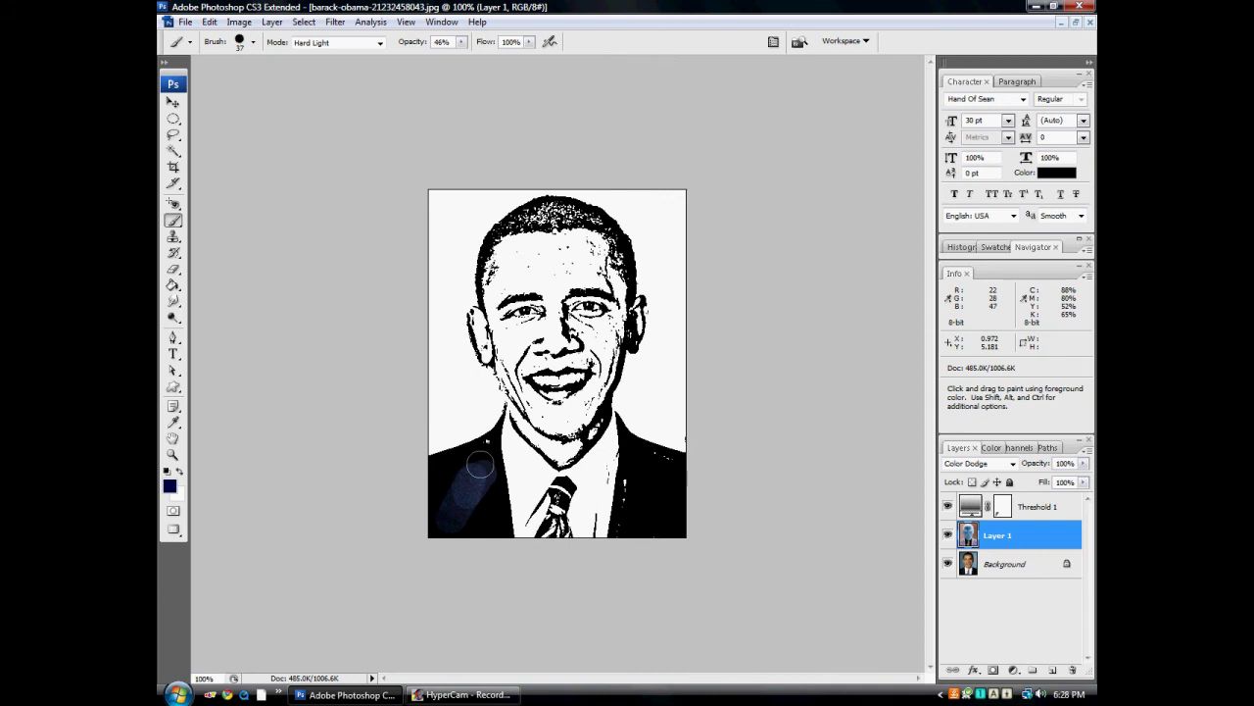